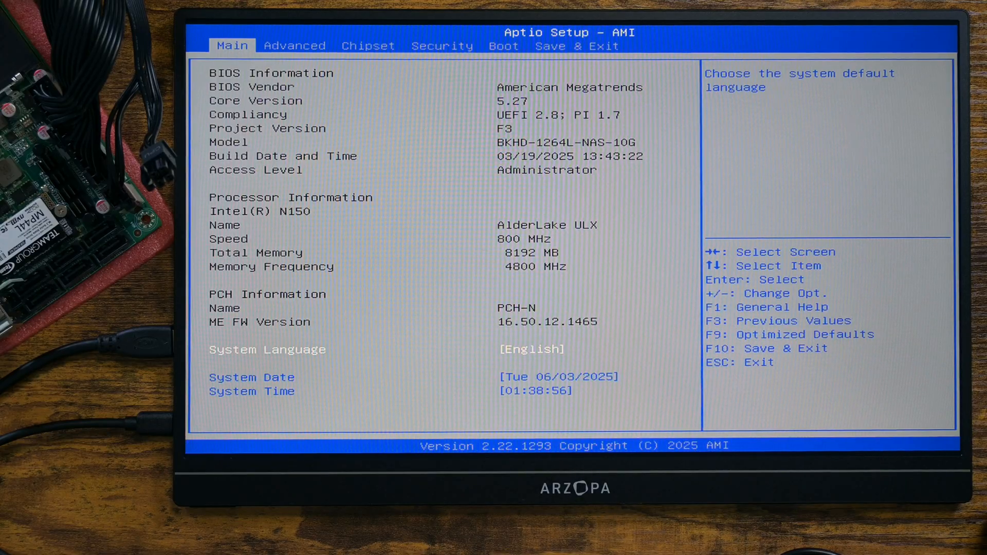
# Step: Review the CPU Configuration page under the Advanced settings
pyautogui.press('Right')
pyautogui.press('Down')
pyautogui.press('Return')
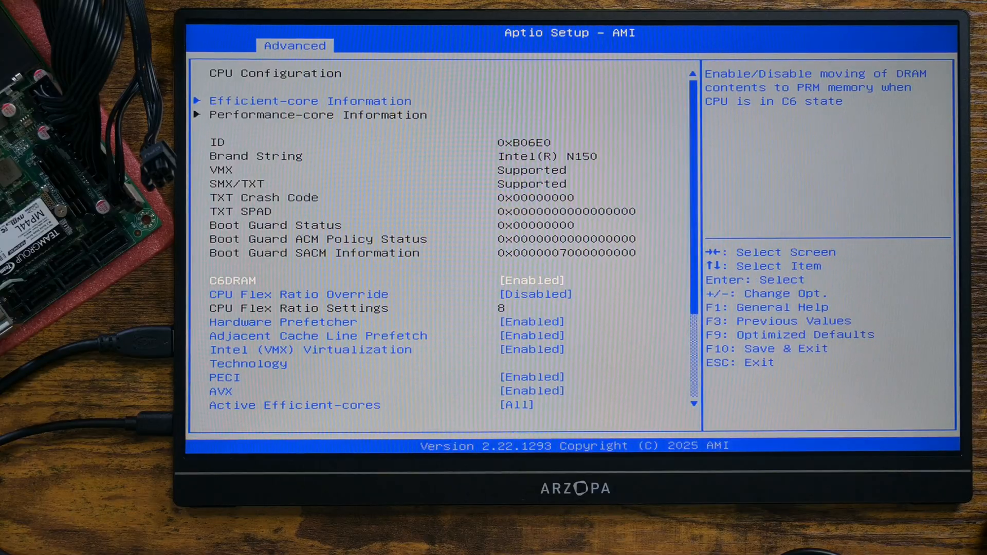
pyautogui.press('Down')
pyautogui.press('Down')
pyautogui.press('Down')
pyautogui.press('Down')
pyautogui.press('Down')
pyautogui.press('Down')
pyautogui.press('Down')
pyautogui.press('Escape')
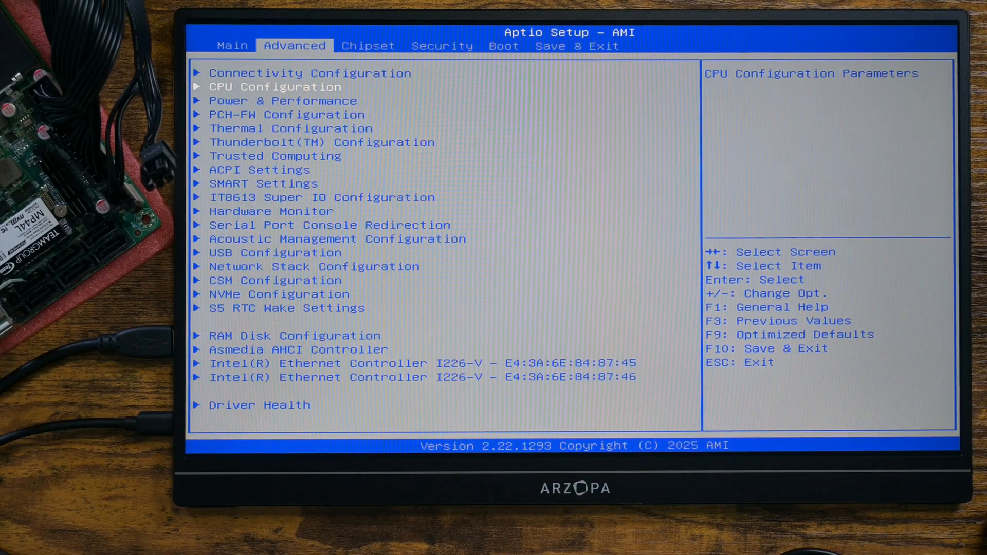
# Step: In Power & Performance > CPU Power Management Control, set C states to Enabled
pyautogui.press('Down')
pyautogui.press('Return')
pyautogui.press('Return')
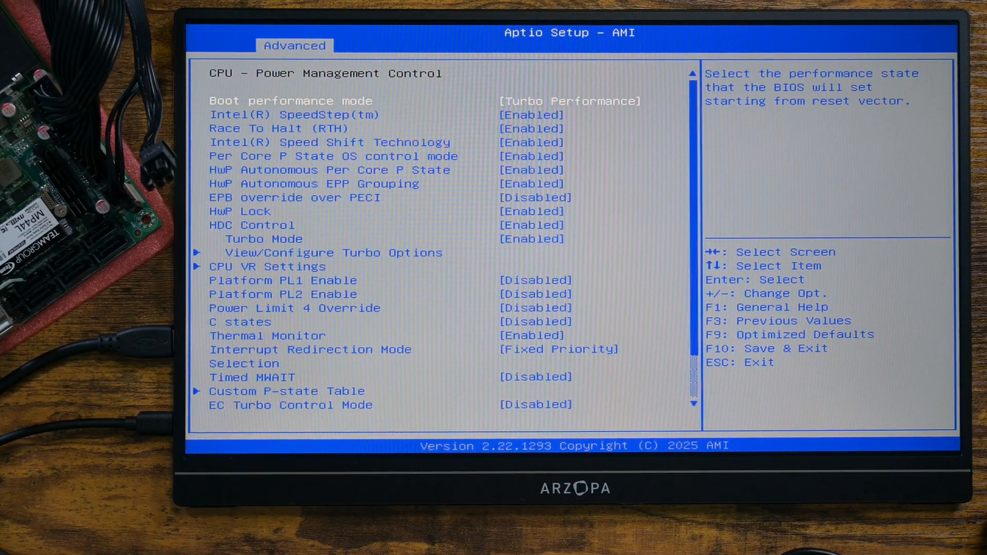
pyautogui.press('Down')
pyautogui.press('Down')
pyautogui.press('Down')
pyautogui.press('Down')
pyautogui.press('Down')
pyautogui.press('Down')
pyautogui.press('Down')
pyautogui.press('Down')
pyautogui.press('Down')
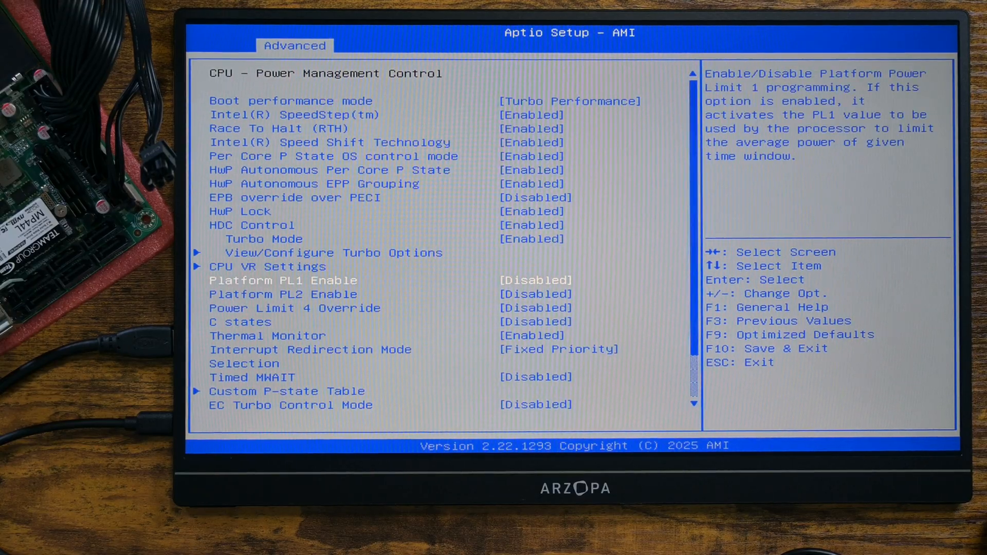
pyautogui.press('Down')
pyautogui.press('Down')
pyautogui.press('Down')
pyautogui.press('Return')
pyautogui.press('Down')
pyautogui.press('Return')
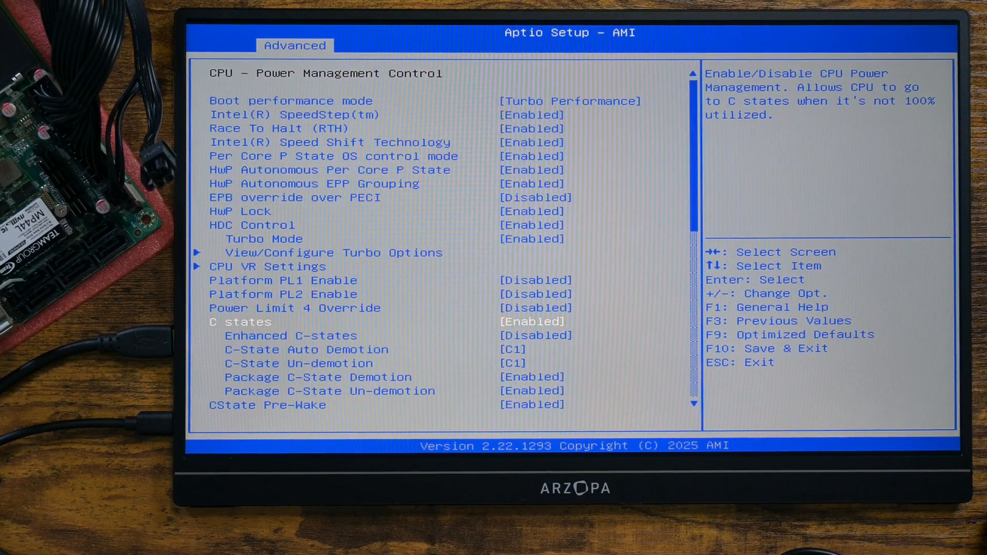
# Step: Set Enhanced C-states to Enabled and return to the Advanced settings list
pyautogui.press('Return')
pyautogui.press('Down')
pyautogui.press('Return')
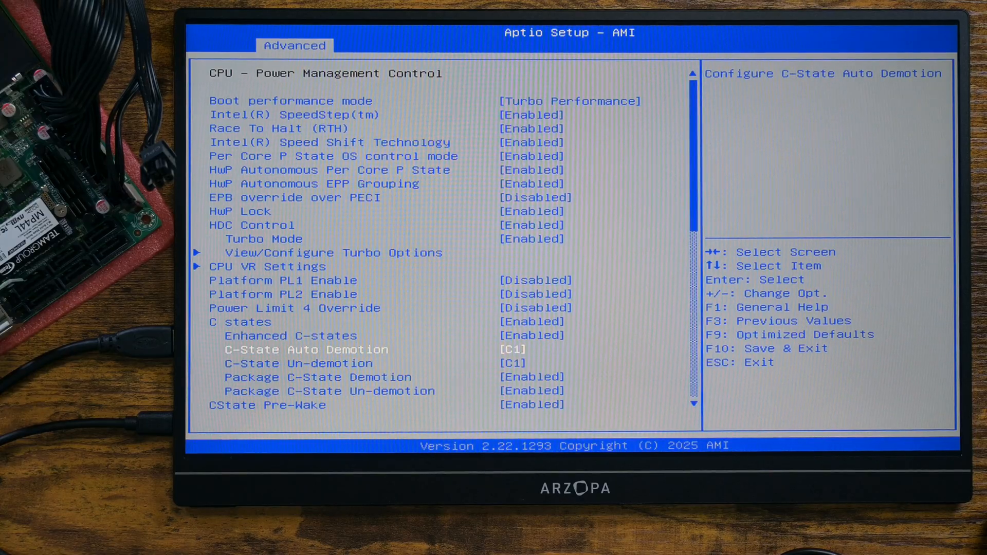
pyautogui.press('Down')
pyautogui.press('Down')
pyautogui.press('Down')
pyautogui.press('Down')
pyautogui.press('Down')
pyautogui.press('Escape')
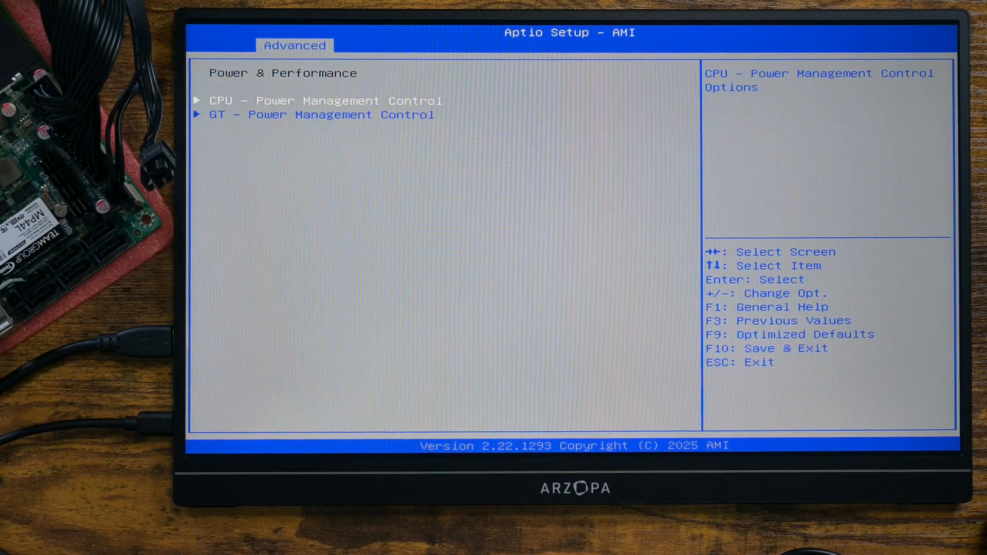
pyautogui.press('Escape')
# Step: Review the Thermal Configuration, Trusted Computing, SMART Settings and hardware health pages
pyautogui.press('Down')
pyautogui.press('Down')
pyautogui.press('Return')
pyautogui.press('Escape')
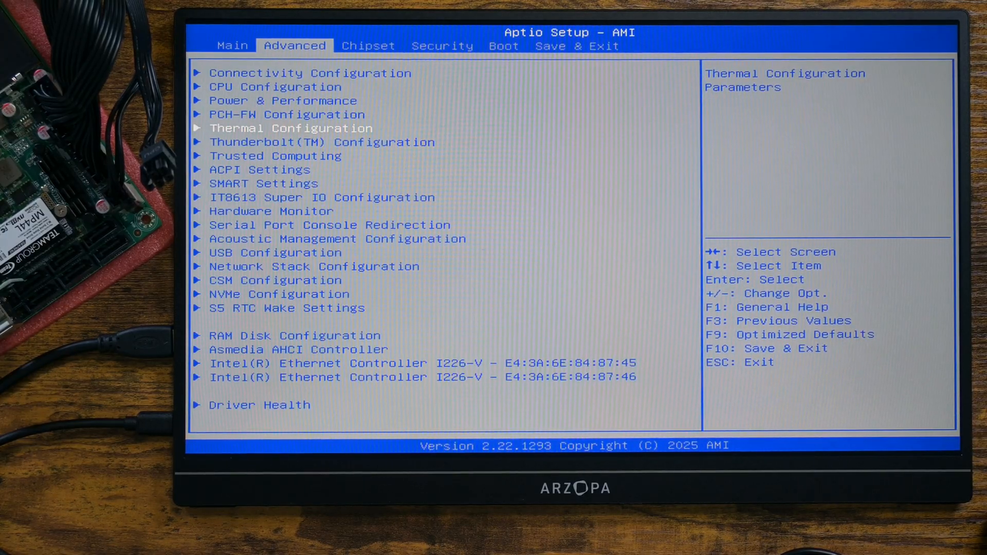
pyautogui.press('Down')
pyautogui.press('Down')
pyautogui.press('Return')
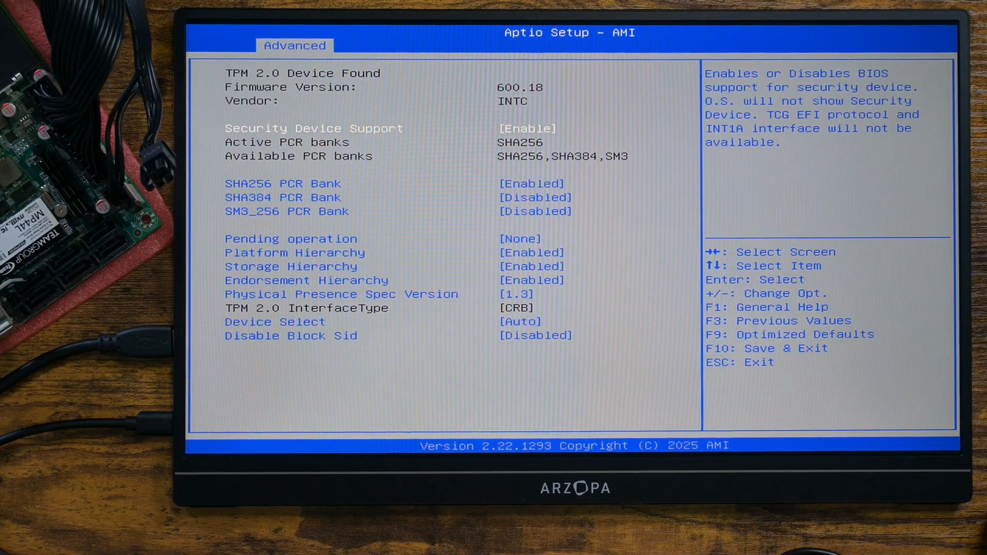
pyautogui.press('Escape')
pyautogui.press('Return')
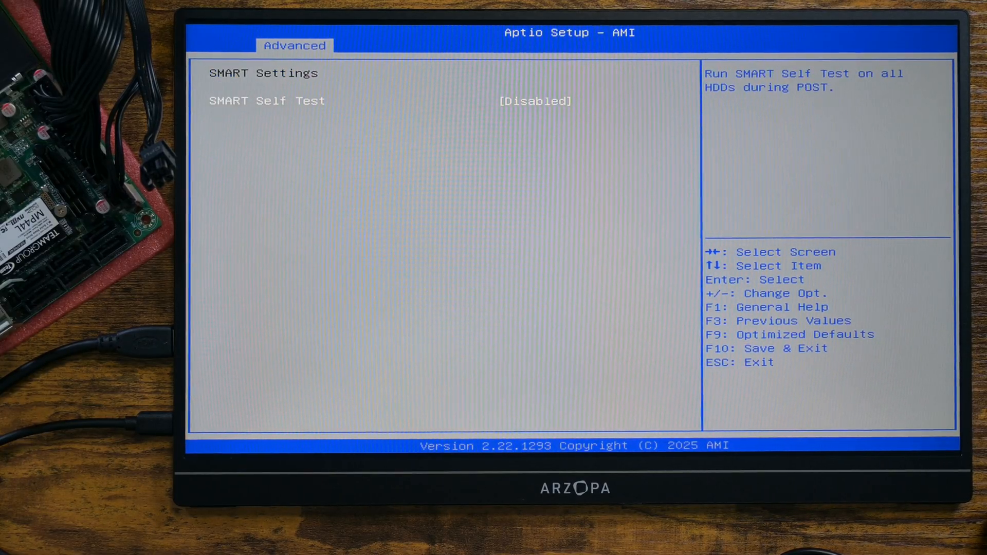
pyautogui.press('Escape')
pyautogui.press('Return')
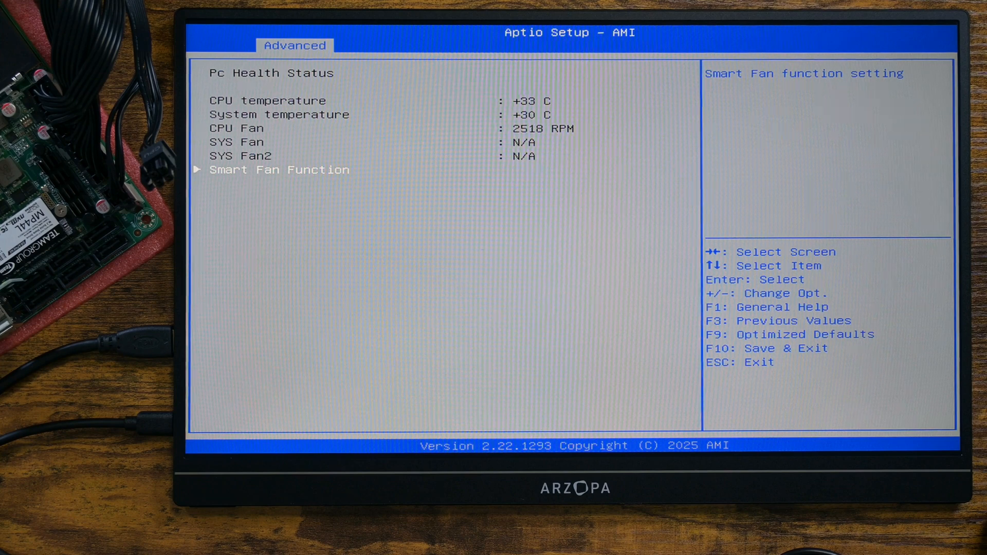
pyautogui.press('Escape')
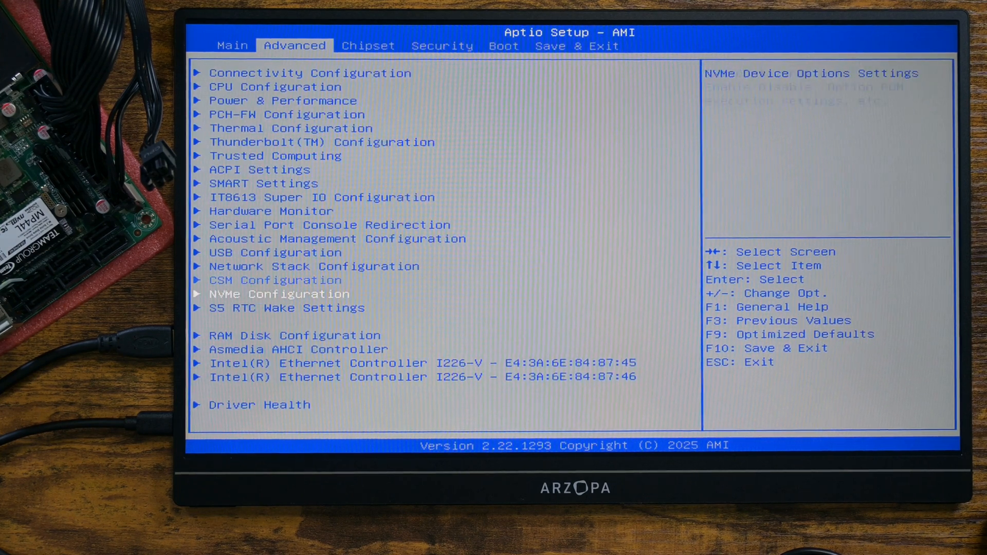
# Step: Review the NVMe Configuration and Driver Health pages, then move to the Chipset settings
pyautogui.press('Return')
pyautogui.press('Escape')
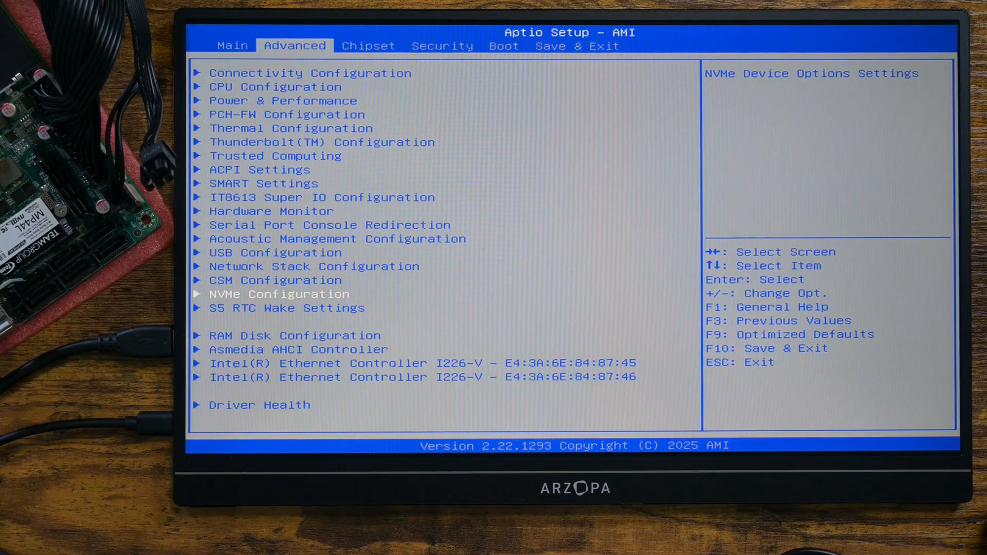
pyautogui.press('Down')
pyautogui.press('Down')
pyautogui.press('Down')
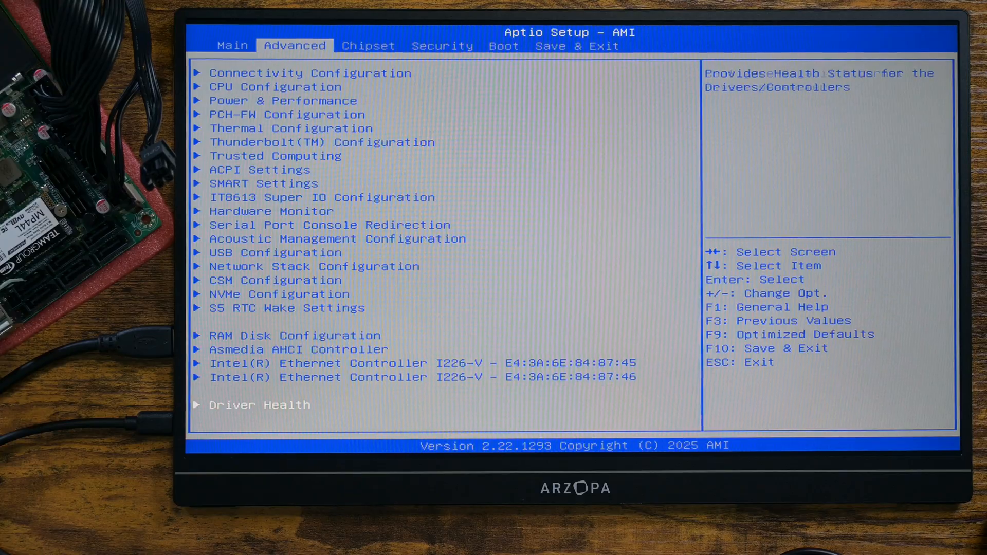
pyautogui.press('Return')
pyautogui.press('Escape')
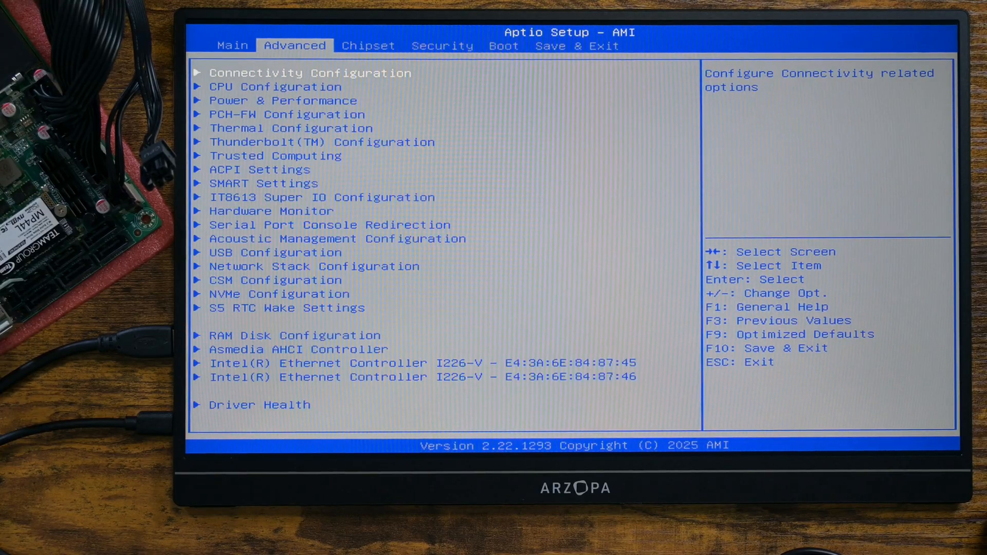
pyautogui.press('Right')
# Step: Review the Chipset's PCI Express, SATA and USB Configuration pages
pyautogui.press('Return')
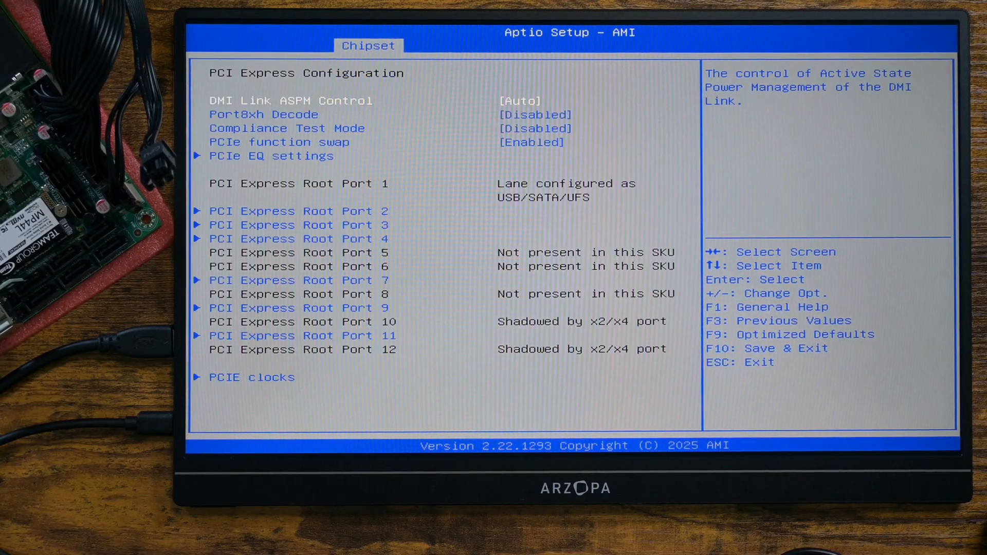
pyautogui.press('Escape')
pyautogui.press('Down')
pyautogui.press('Return')
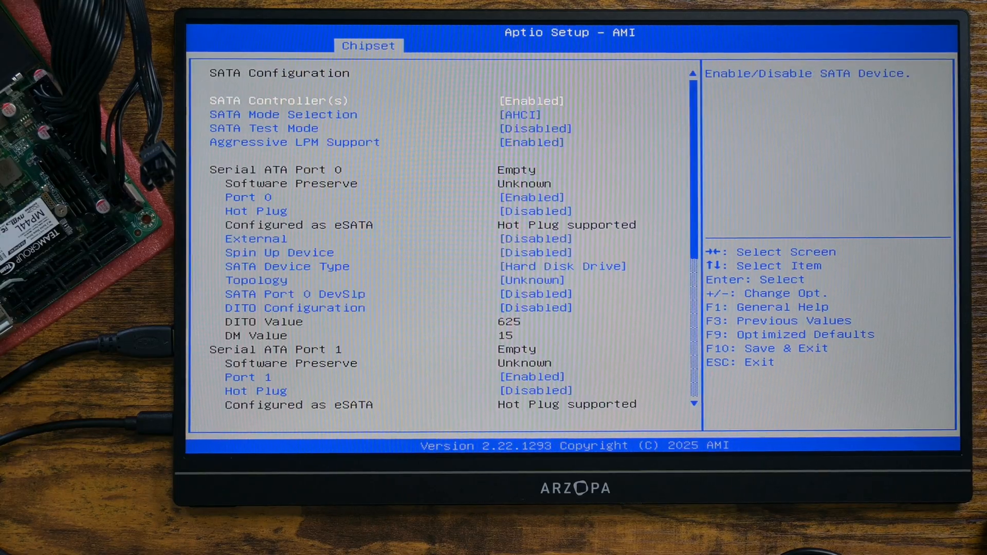
pyautogui.press('Escape')
pyautogui.press('Down')
pyautogui.press('Return')
pyautogui.press('Escape')
pyautogui.press('Escape')
# Step: On the Boot page, set Boot Option #1 to the NVMe Windows Boot Manager
pyautogui.press('Right')
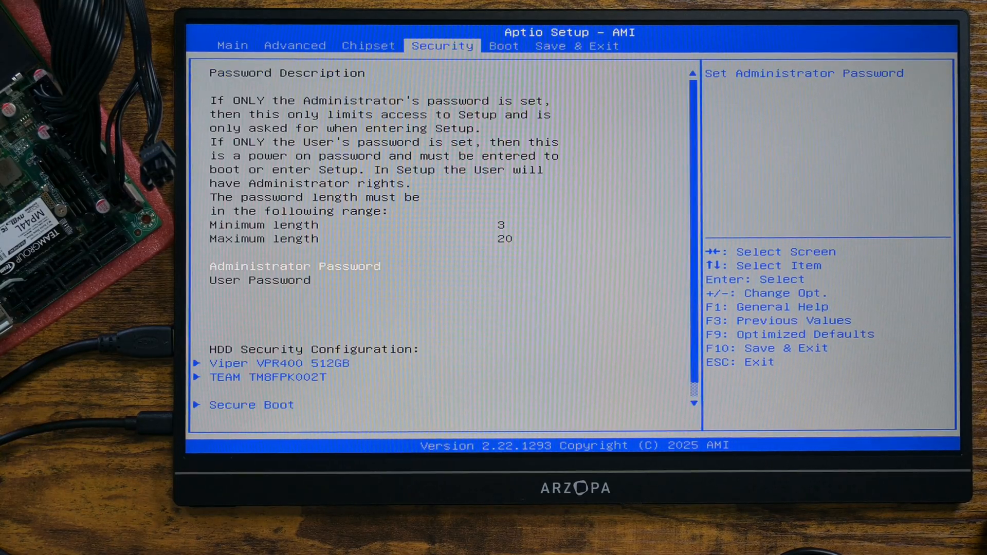
pyautogui.press('Right')
pyautogui.press('Down')
pyautogui.press('Down')
pyautogui.press('Down')
pyautogui.press('Down')
pyautogui.press('Return')
pyautogui.press('Down')
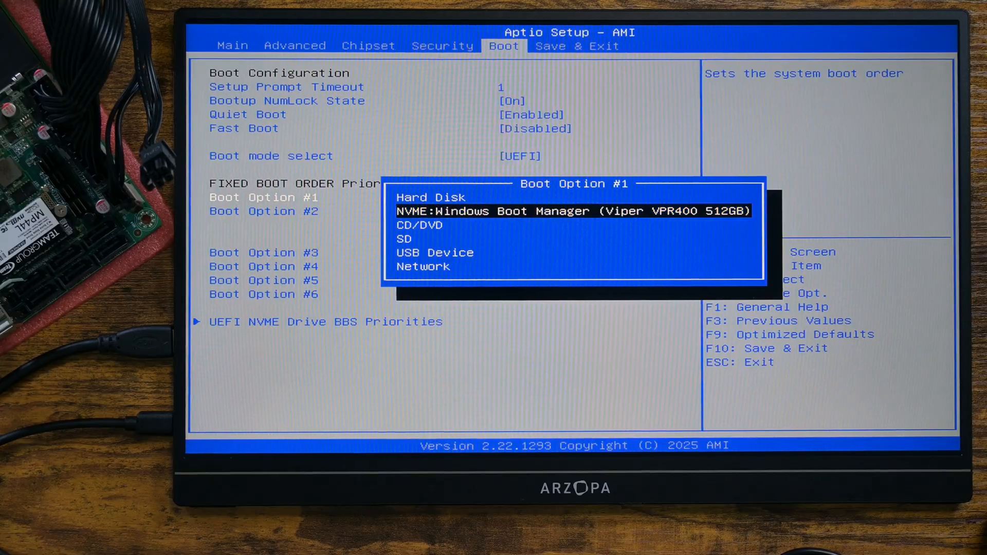
pyautogui.press('Return')
# Step: Review the Thunderbolt(TM) Configuration page and return to the Advanced list
pyautogui.press('Left')
pyautogui.press('Left')
pyautogui.press('Left')
pyautogui.press('Down')
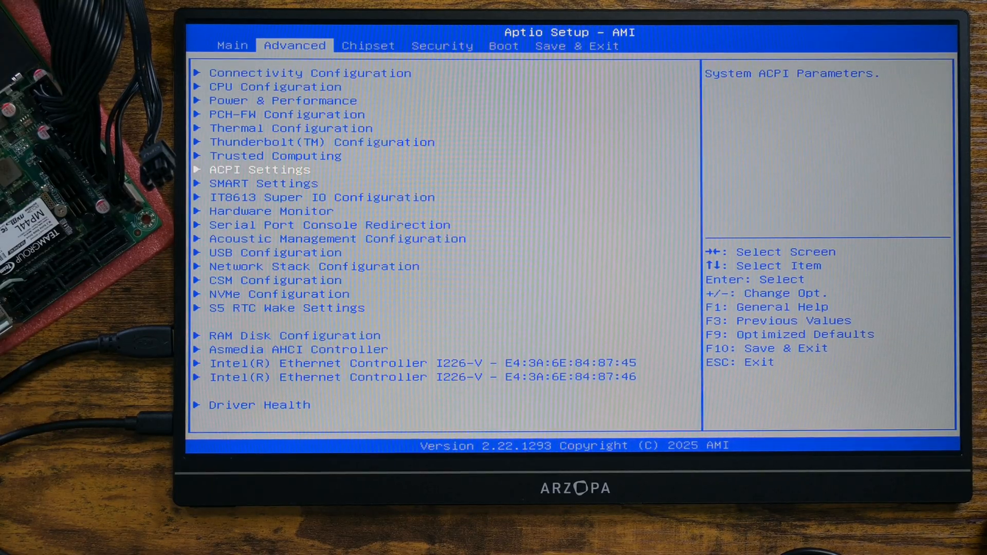
pyautogui.press('Return')
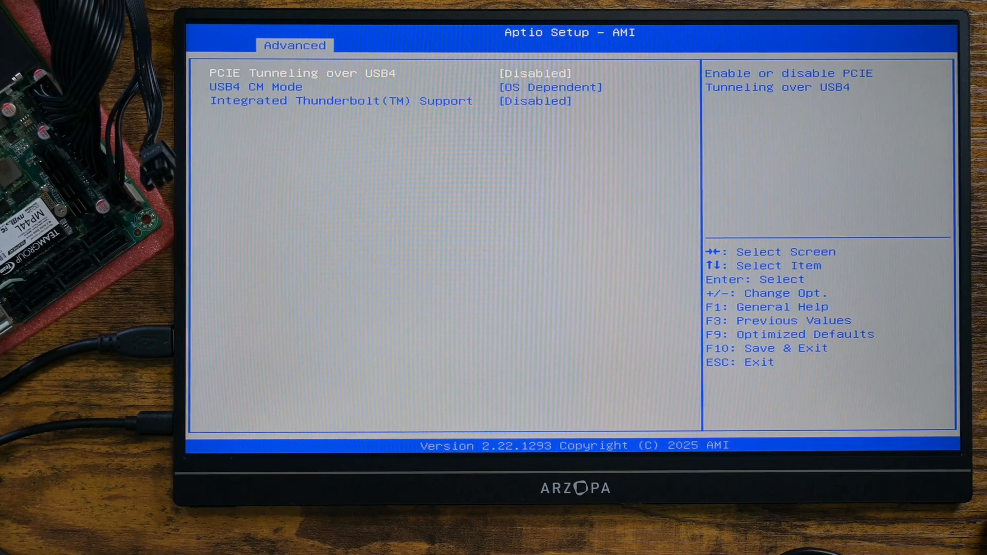
pyautogui.press('Escape')
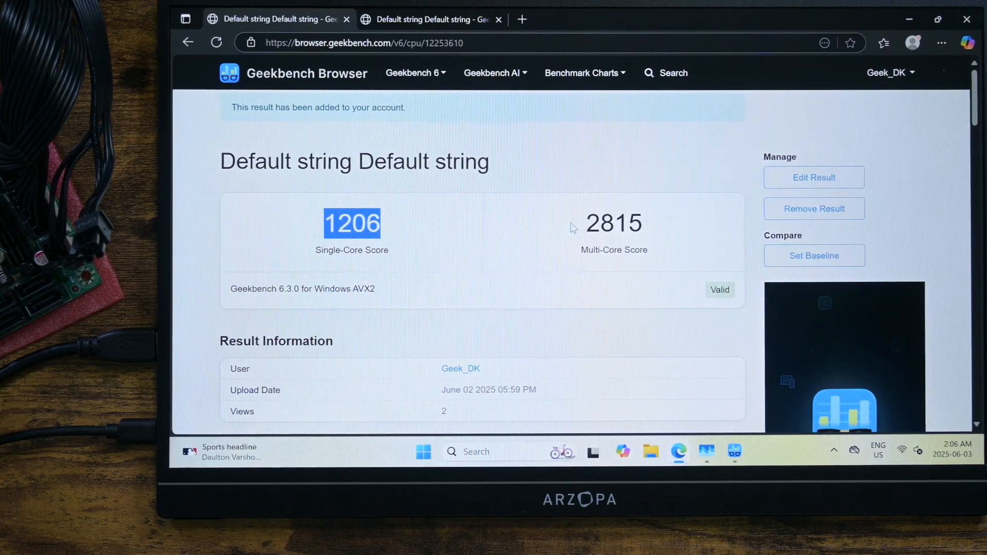
pyautogui.moveTo(580, 224); pyautogui.dragTo(659, 229)
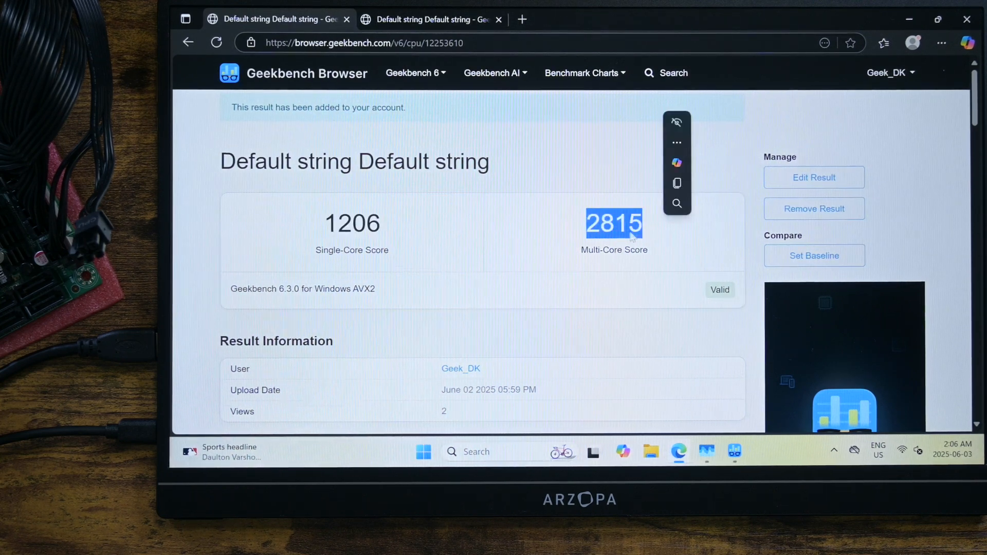
pyautogui.click(433, 19)
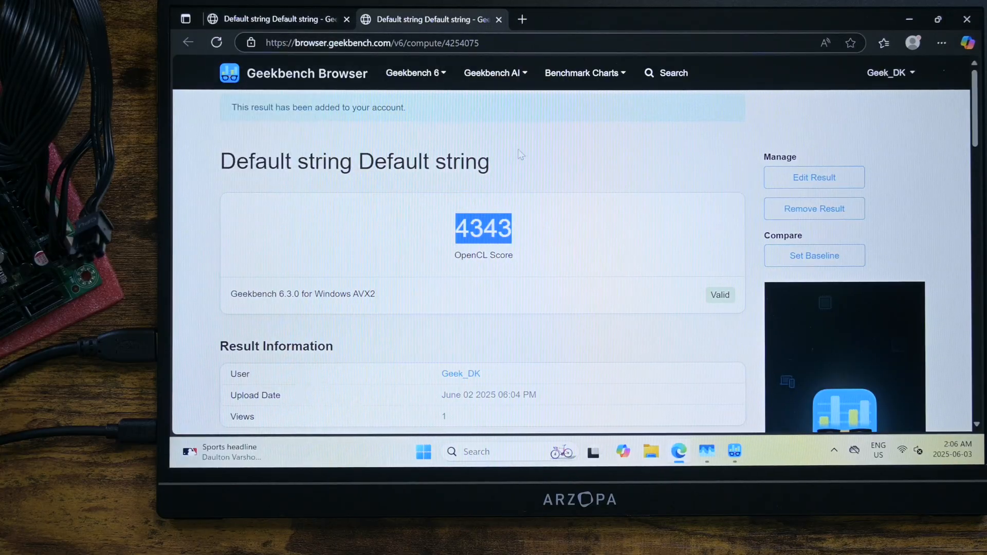
pyautogui.click(305, 14)
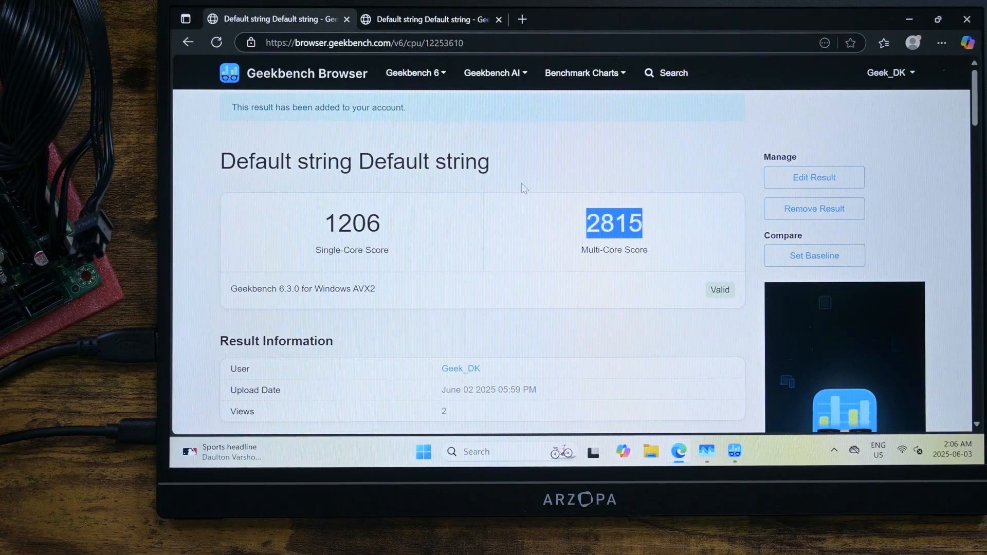
pyautogui.click(548, 176)
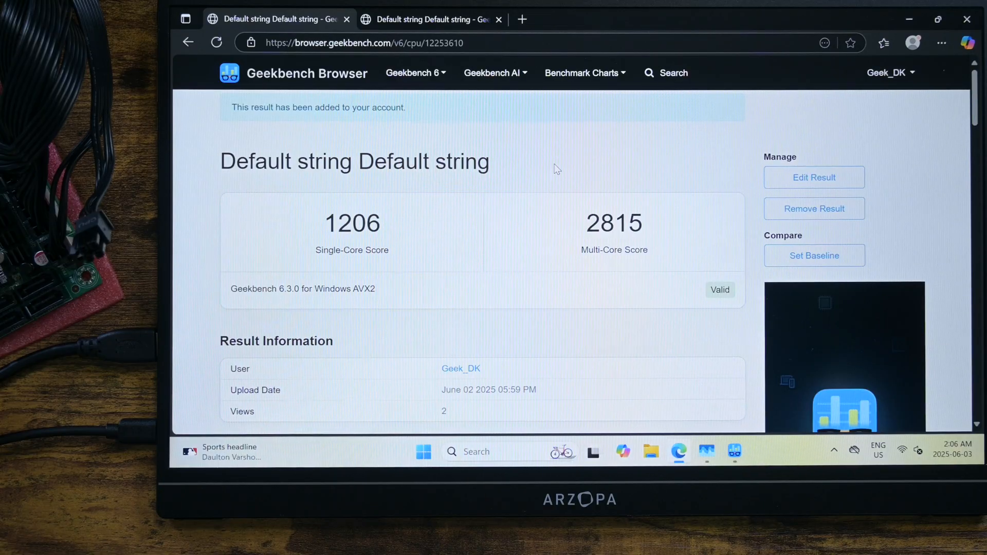
pyautogui.click(886, 73)
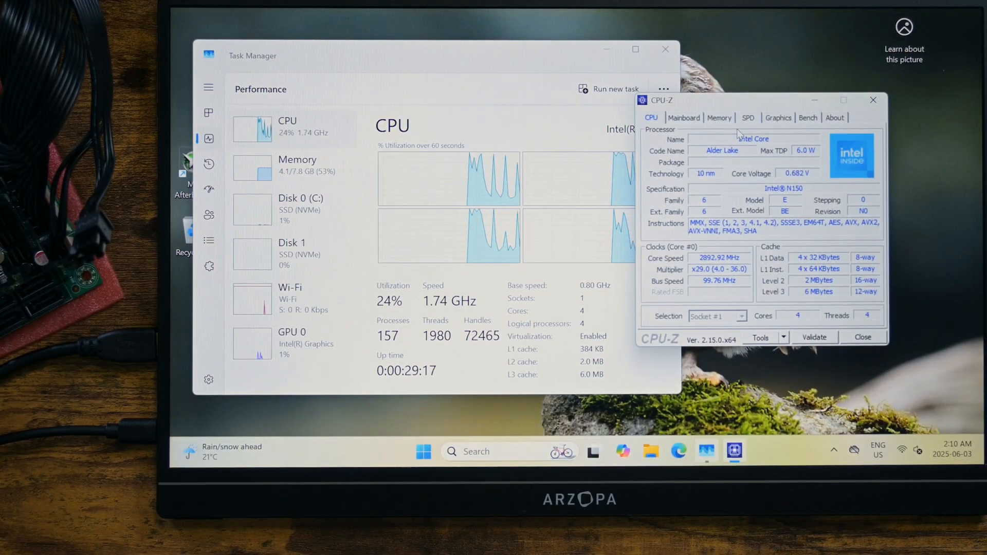
# Step: Run the CPU-Z benchmark (356.4 single / 1193.4 multi-thread), then start the CPU stress test
pyautogui.click(808, 117)
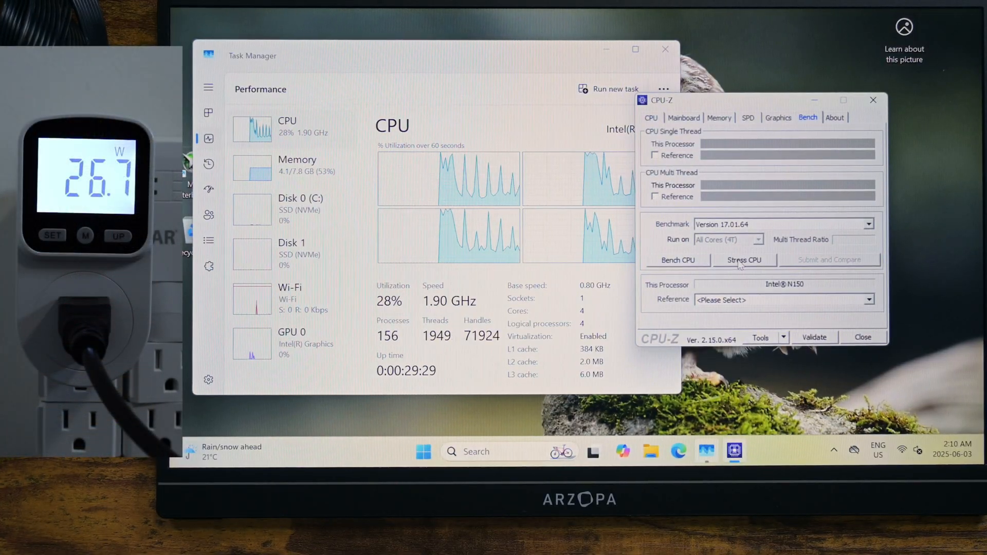
pyautogui.click(679, 260)
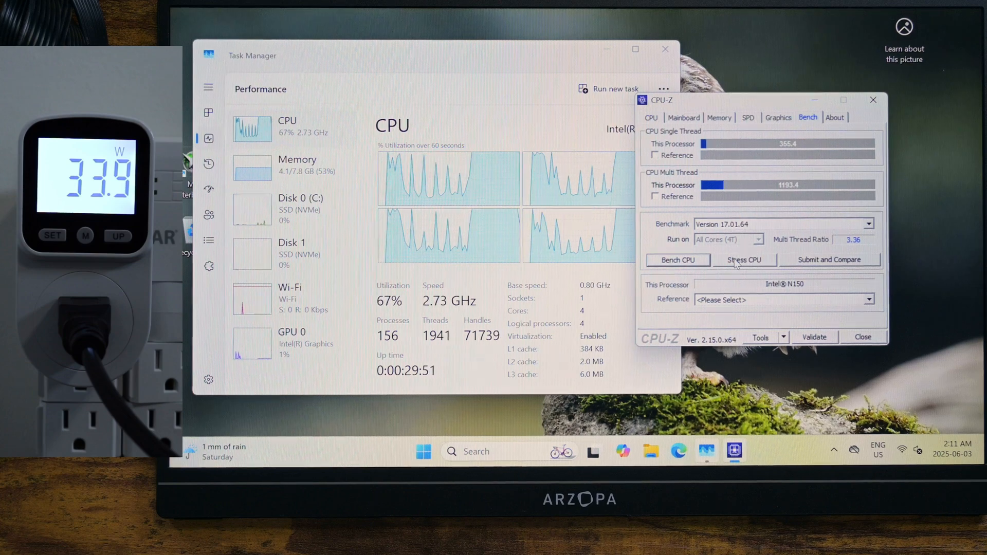
pyautogui.click(737, 263)
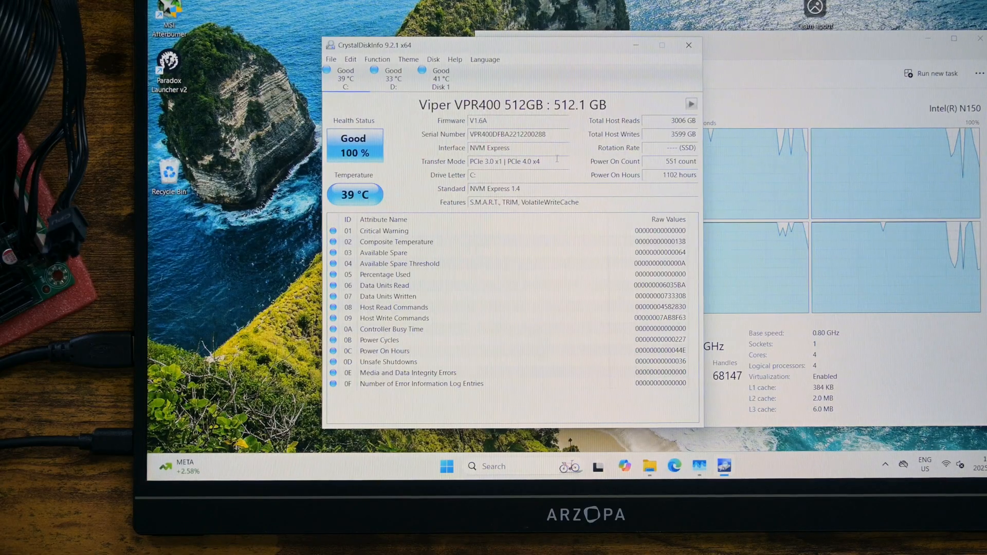
# Step: View the WDC and TEAM 2 TB drives' health details, then close CrystalDiskInfo
pyautogui.click(393, 77)
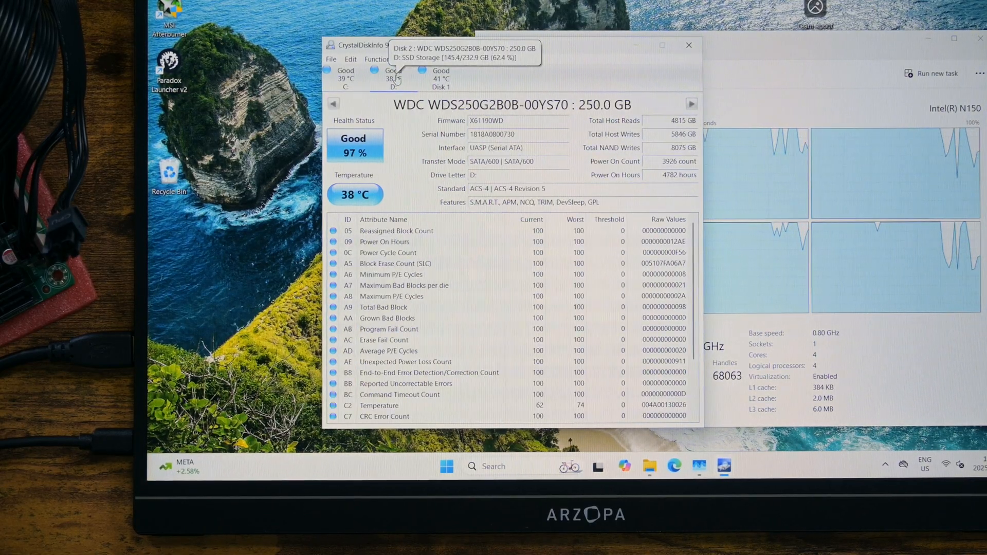
pyautogui.click(438, 77)
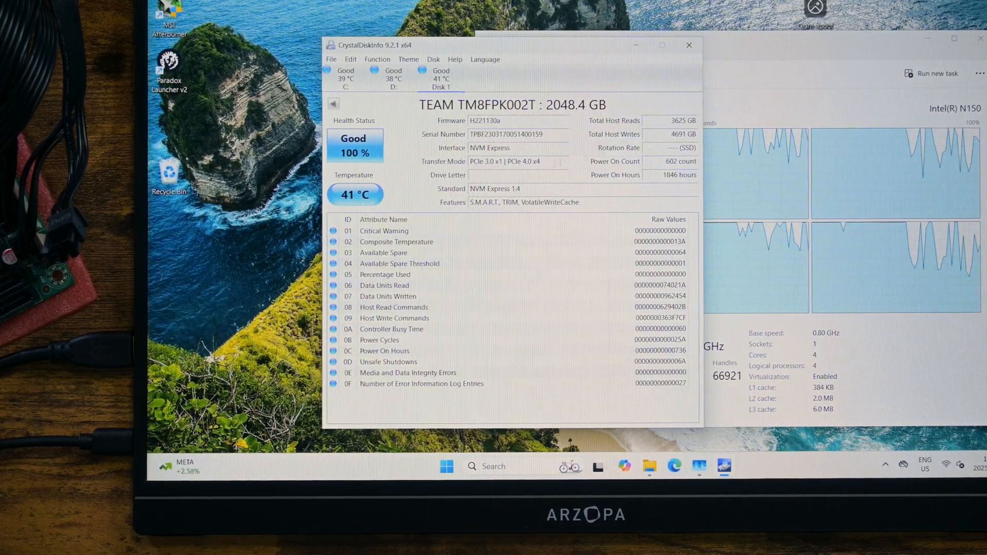
pyautogui.click(688, 45)
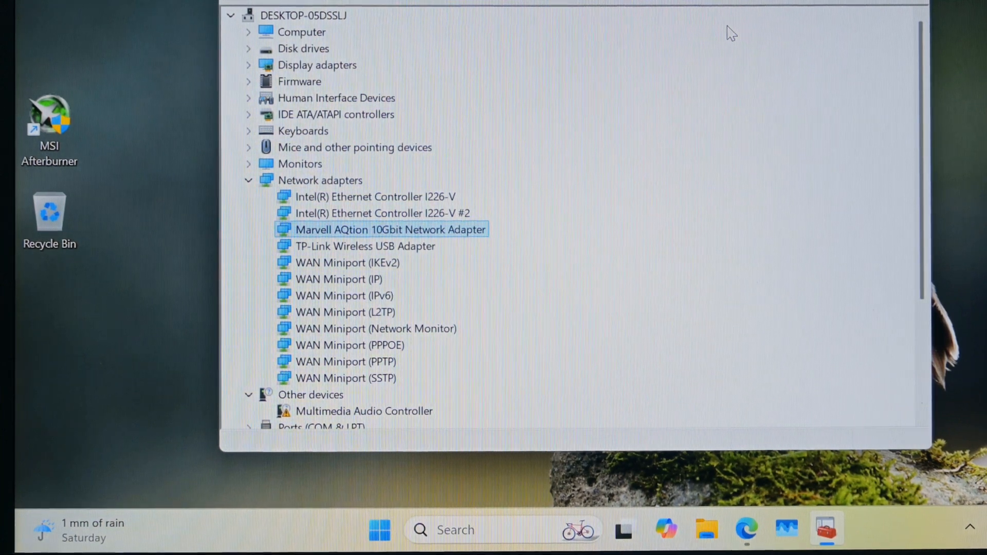
pyautogui.press('Up')
pyautogui.press('Up')
pyautogui.press('Down')
pyautogui.press('Down')
pyautogui.press('Return')
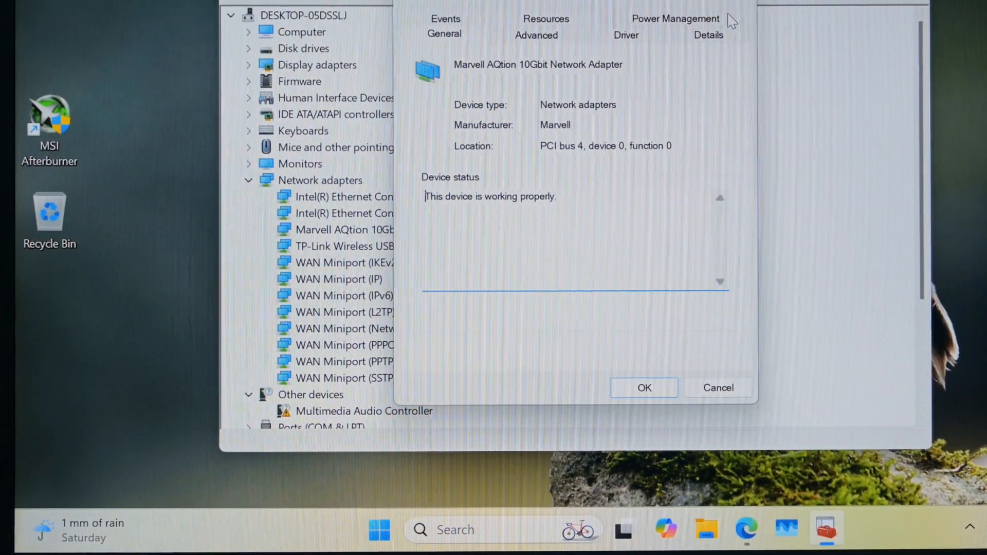
pyautogui.click(648, 389)
pyautogui.doubleClick(406, 214)
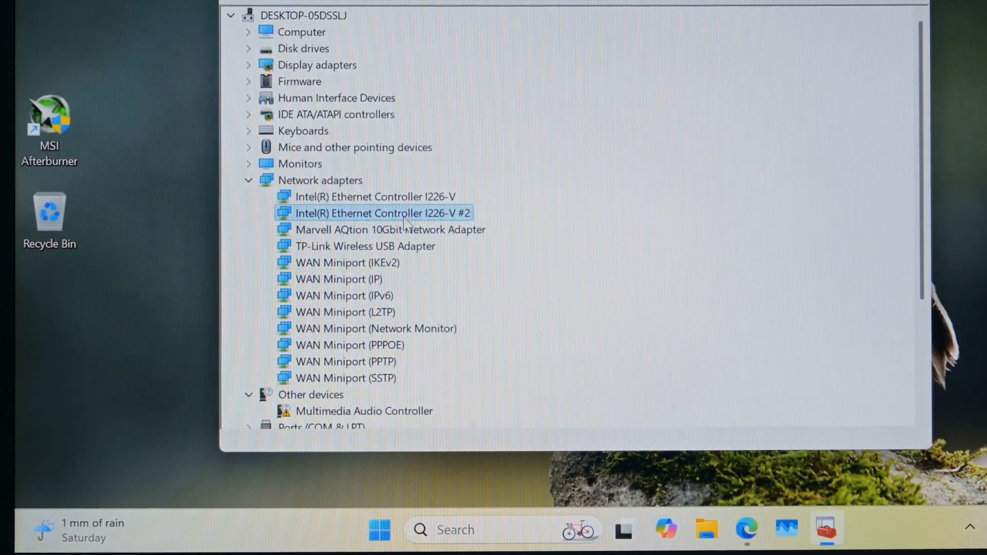
pyautogui.click(645, 388)
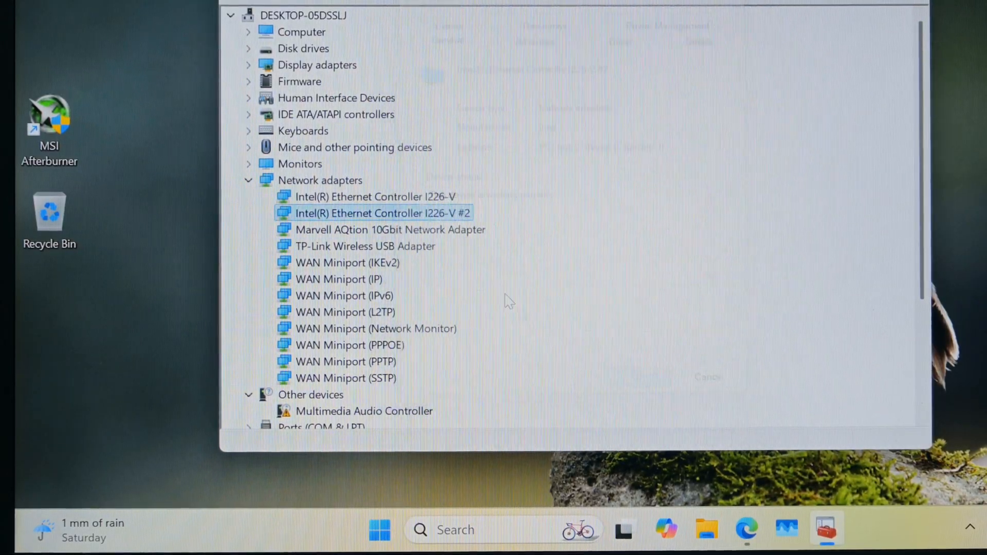
pyautogui.click(376, 197)
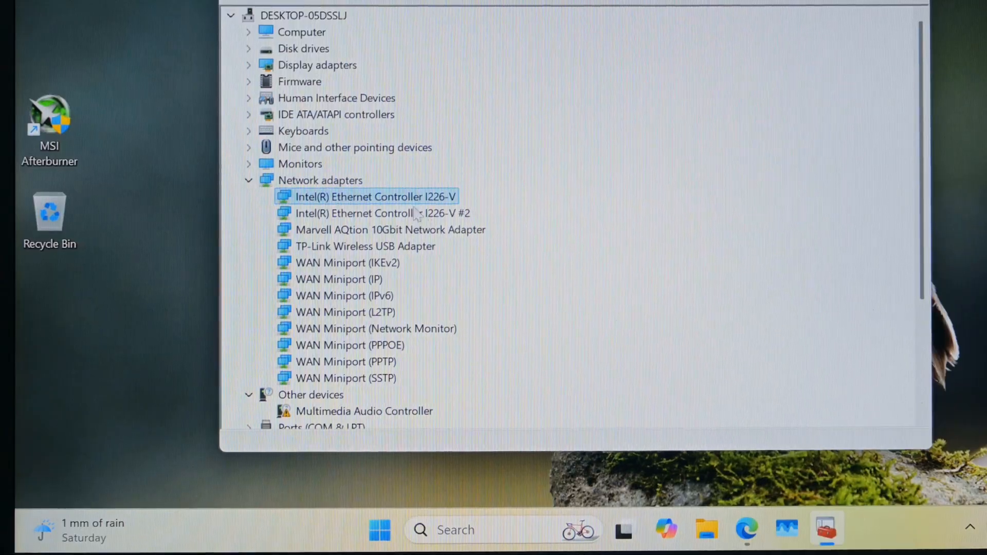
pyautogui.doubleClick(409, 197)
pyautogui.click(642, 386)
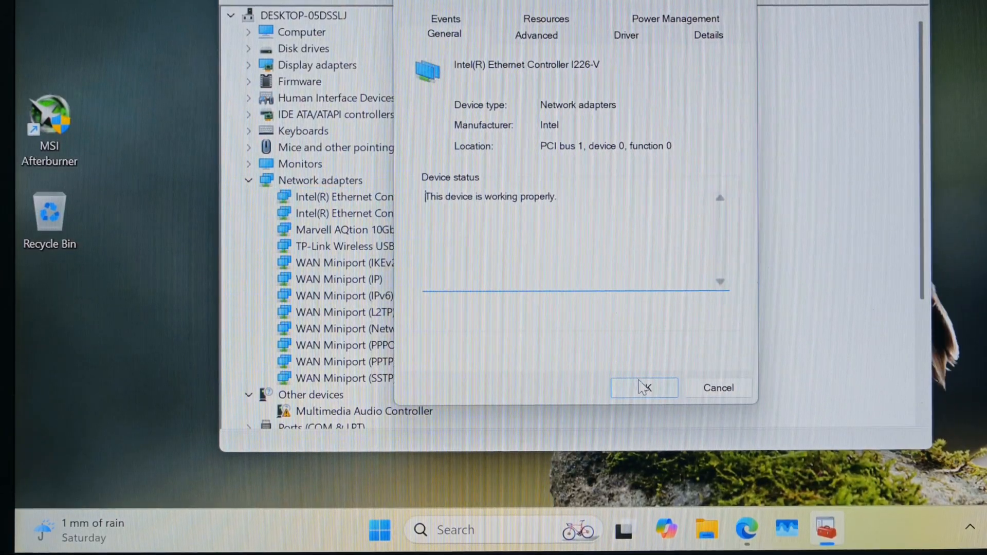